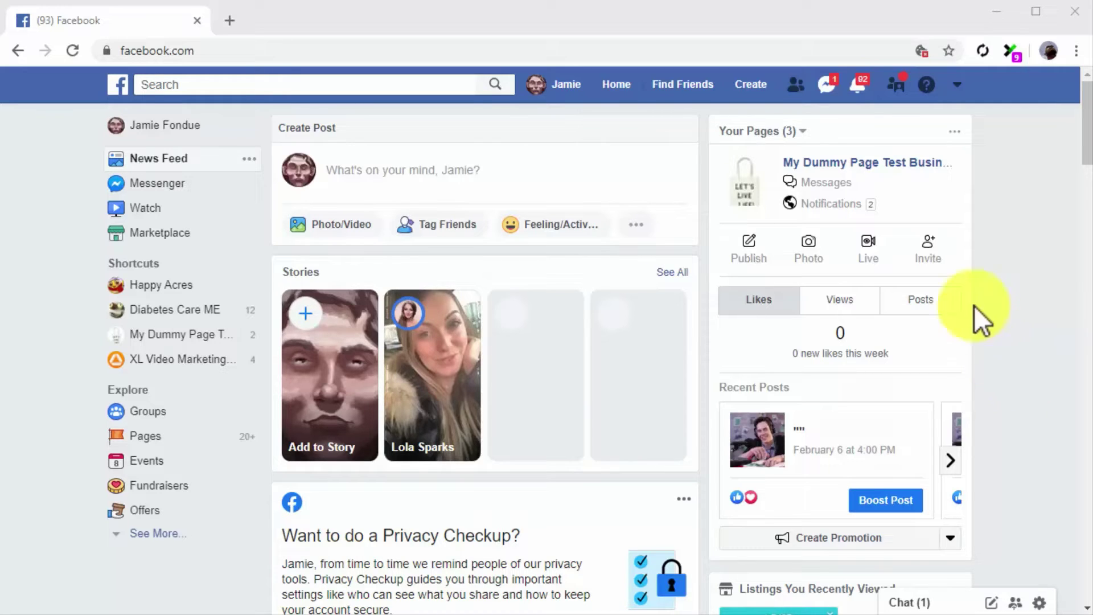
# Start creating a new Page of the Business or Brand type.
pyautogui.click(761, 92)
pyautogui.click(757, 155)
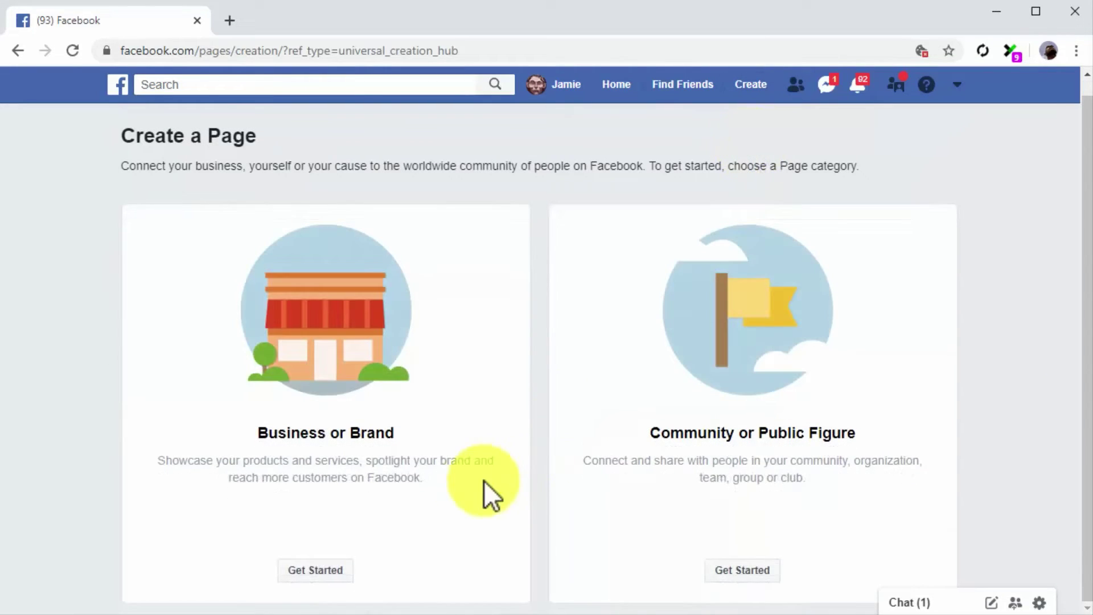
pyautogui.click(342, 571)
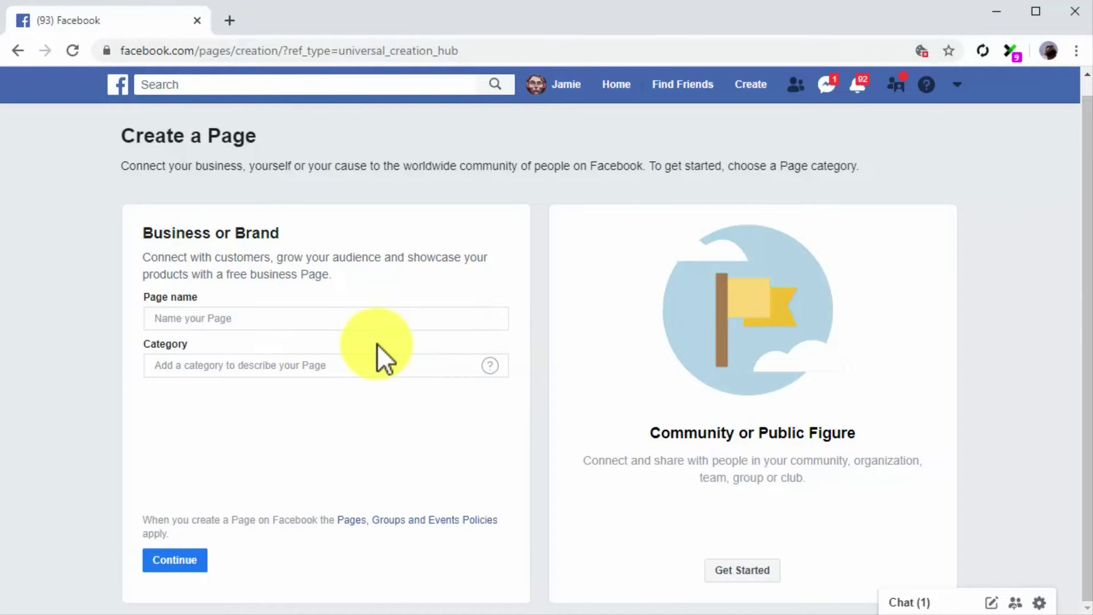
# Name the Page "Diabetes Care Made Easy 2.0", choose the category Health & Wellness Website, and continue.
pyautogui.click(367, 318)
pyautogui.write('Diab')
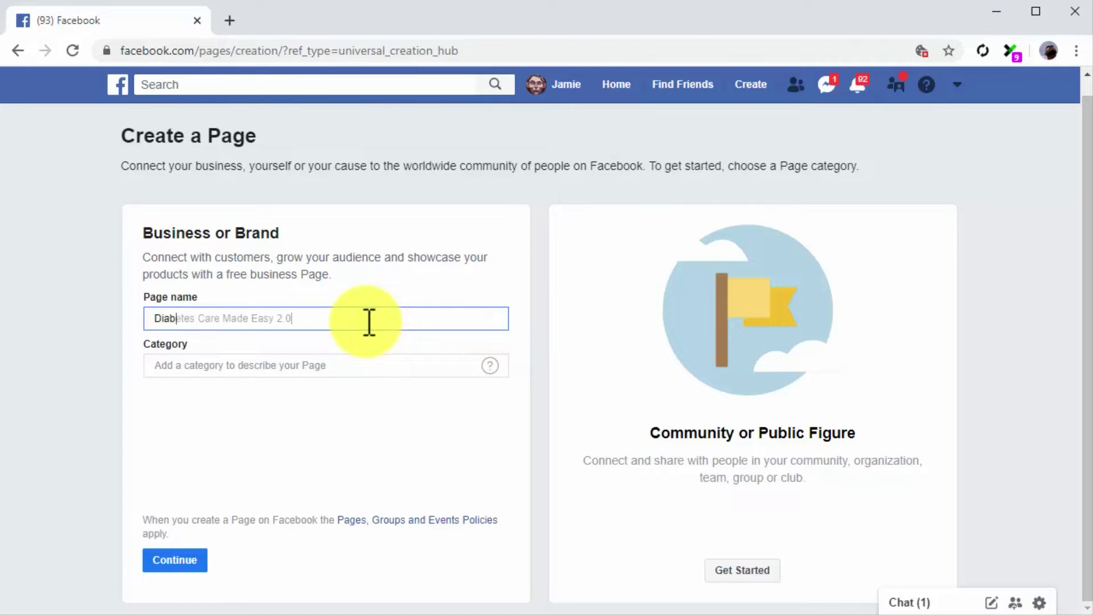
pyautogui.write('etes Care Made Easy 2.0')
pyautogui.click(359, 365)
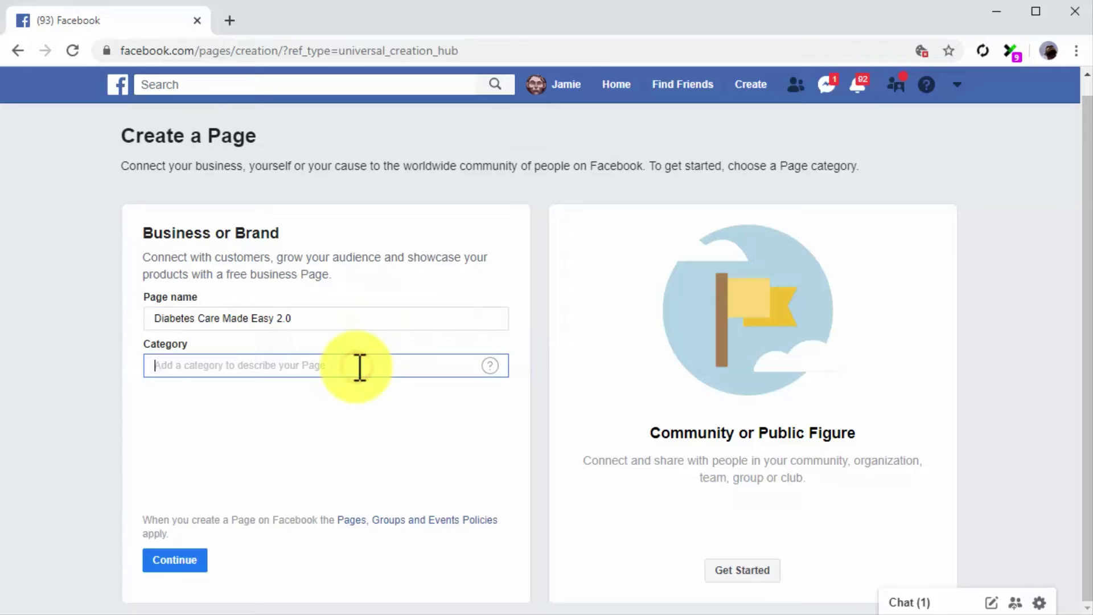
pyautogui.write('health')
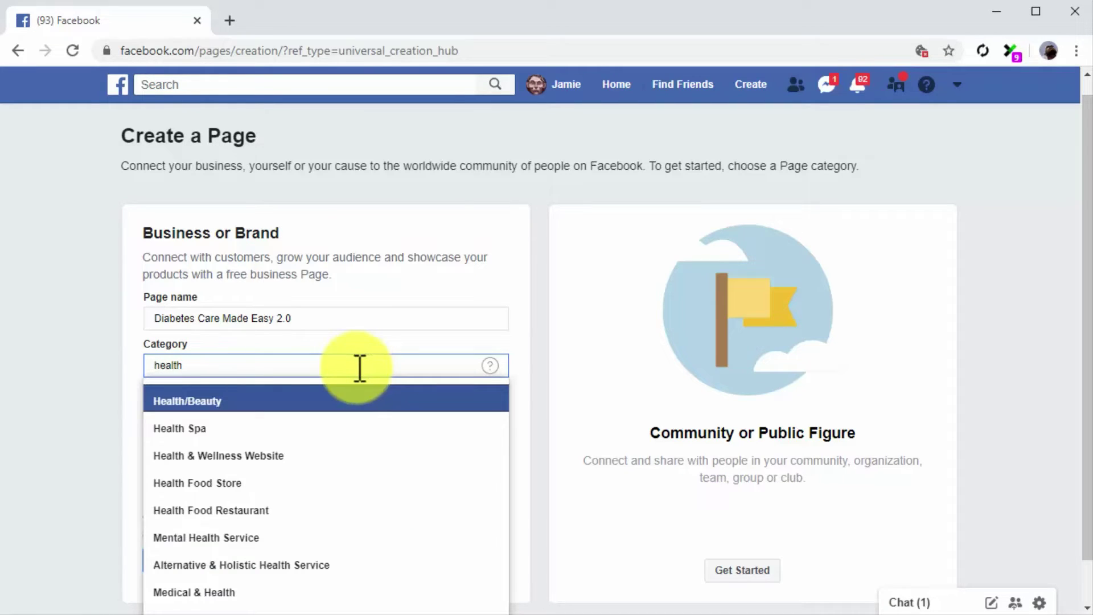
pyautogui.click(336, 455)
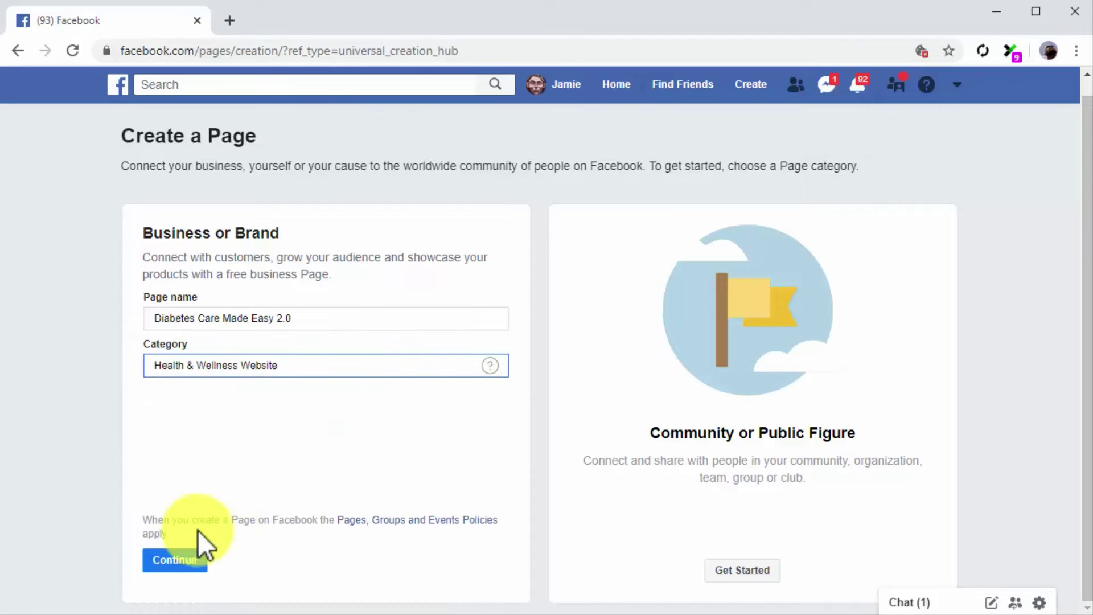
pyautogui.click(168, 561)
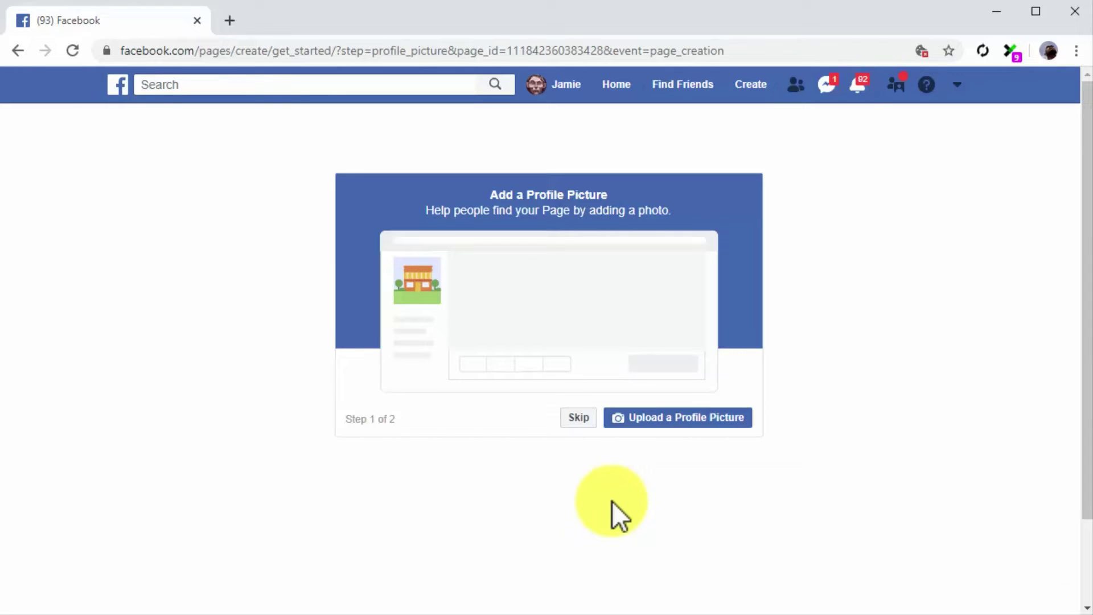
pyautogui.click(640, 421)
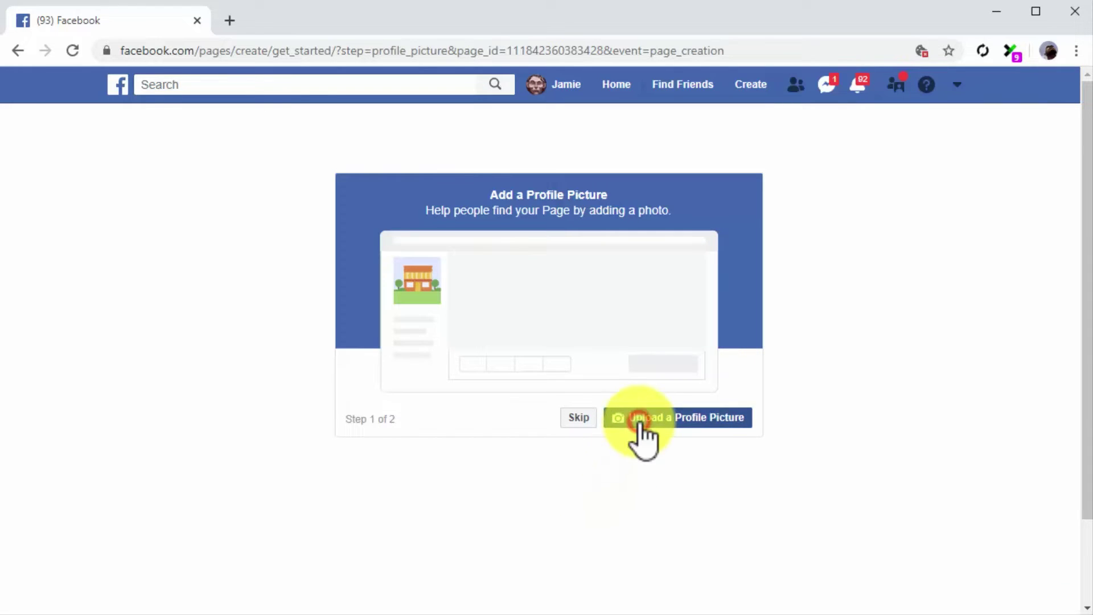
pyautogui.doubleClick(392, 232)
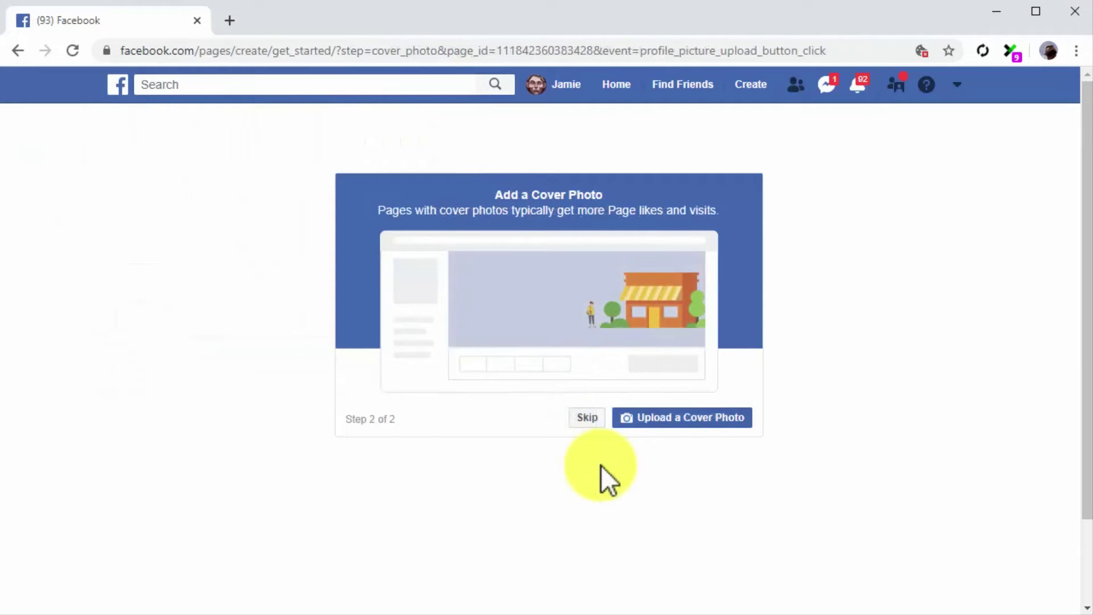
pyautogui.click(661, 421)
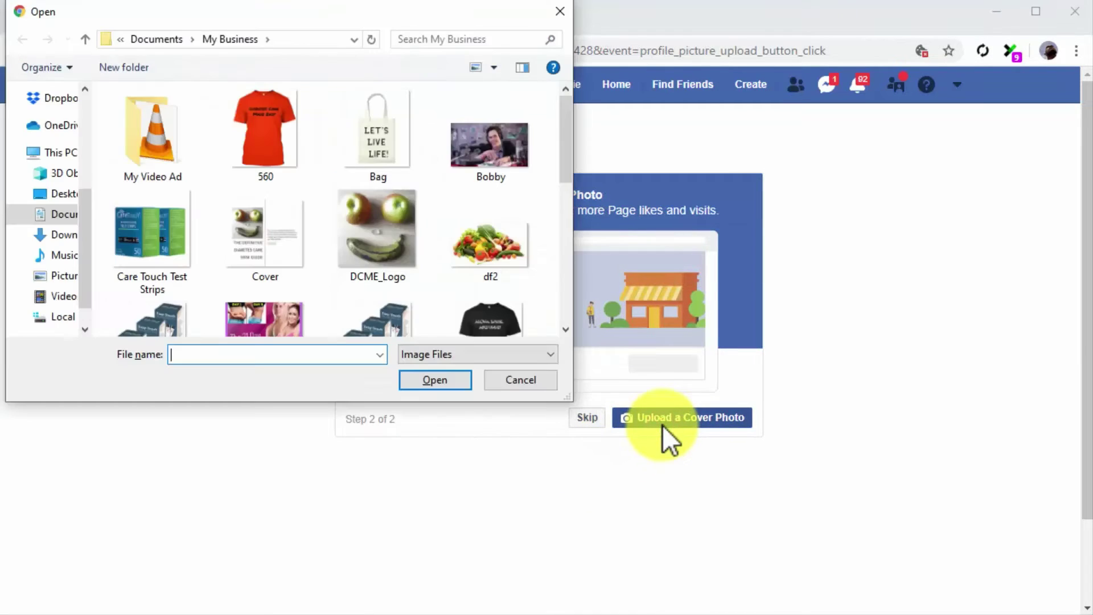
pyautogui.doubleClick(508, 254)
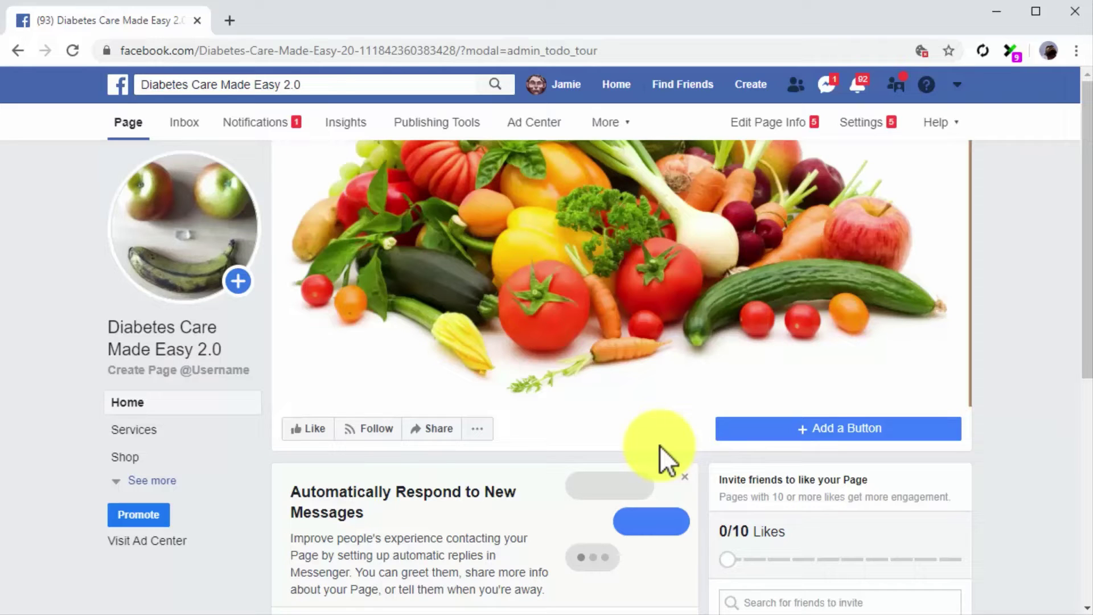
# Add a Send Message button to the Page that directs people to Messenger.
pyautogui.click(795, 424)
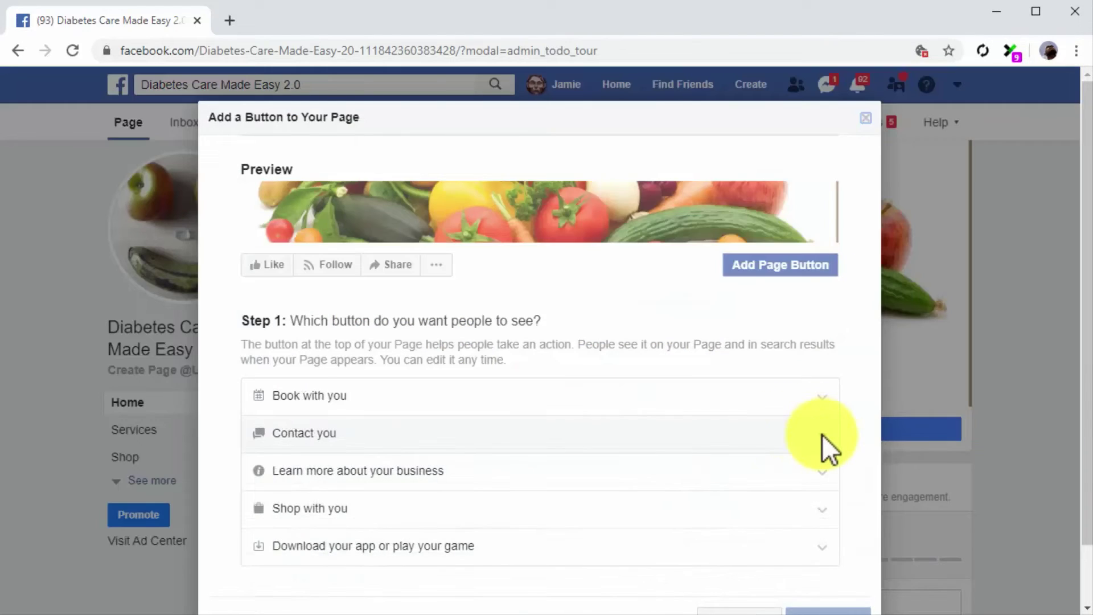
pyautogui.click(822, 435)
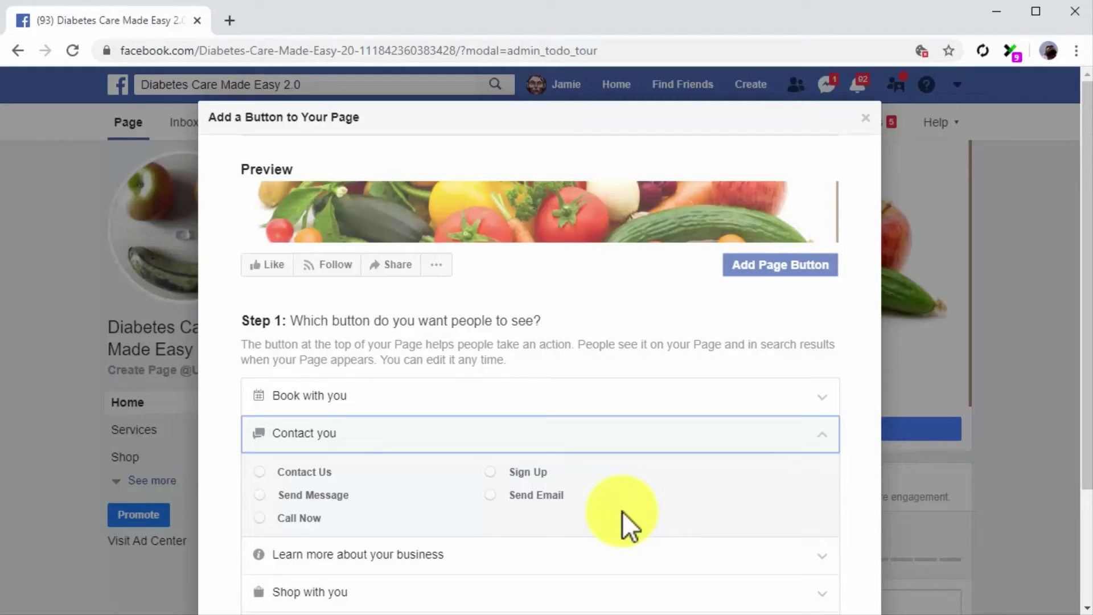
pyautogui.click(267, 495)
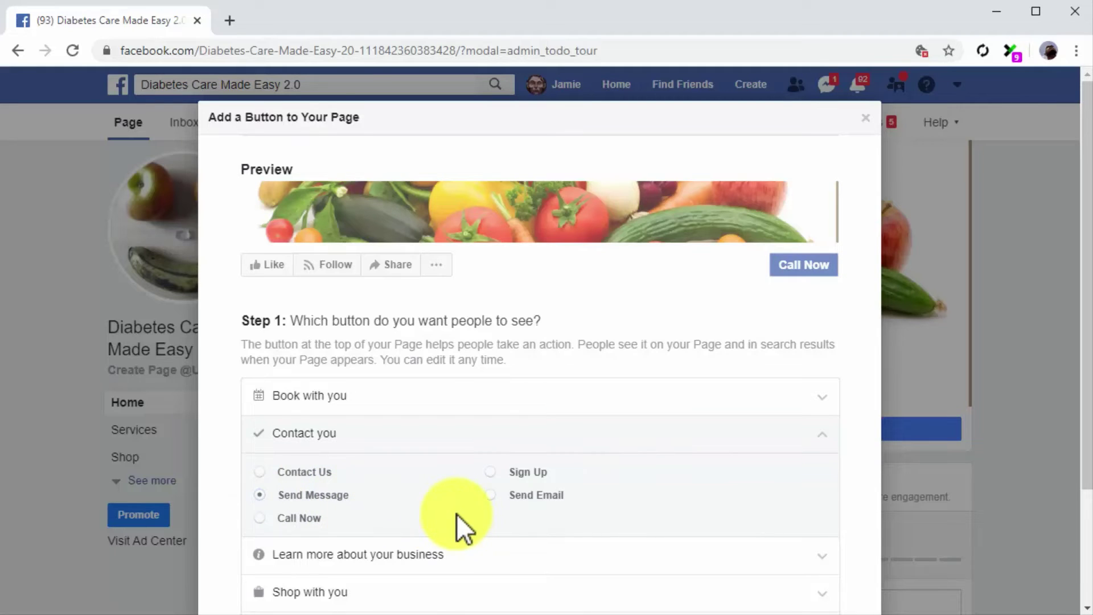
pyautogui.scroll(-2, 457, 513)
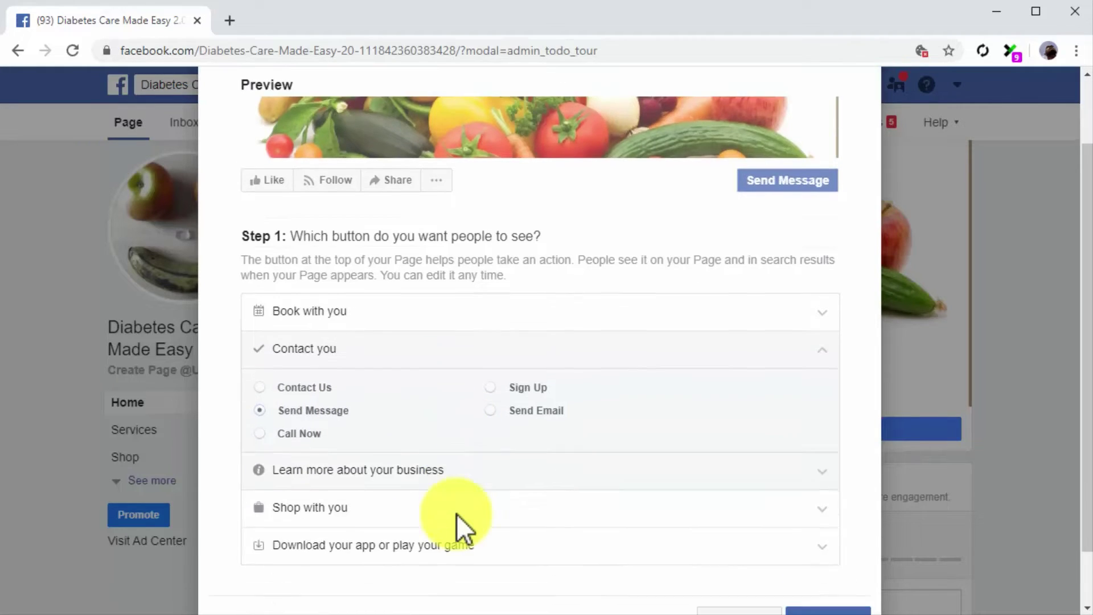
pyautogui.scroll(-1, 457, 514)
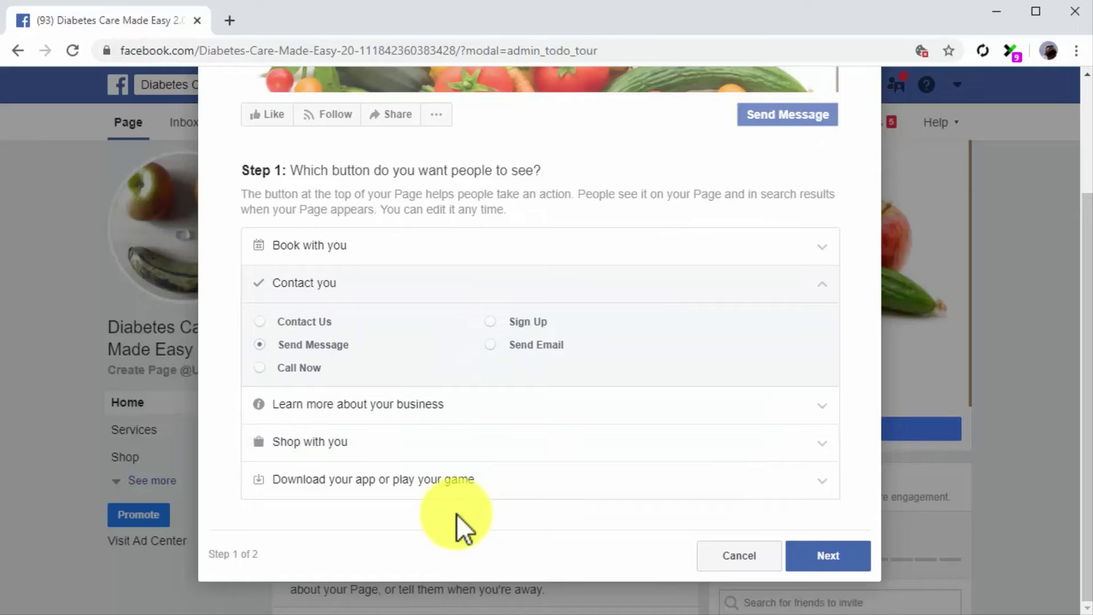
pyautogui.click(793, 556)
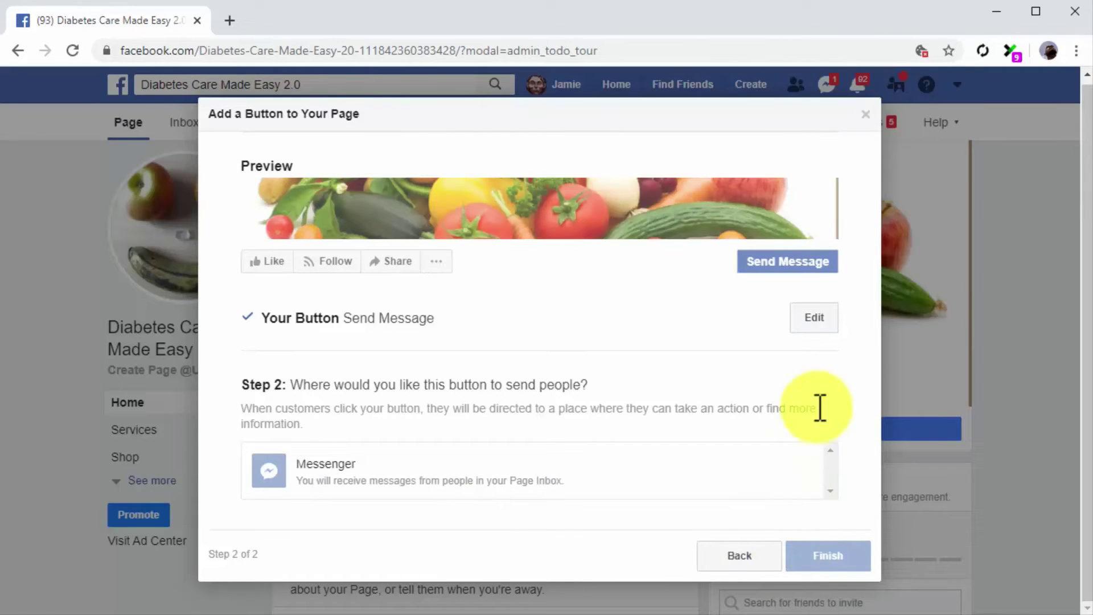
pyautogui.click(729, 457)
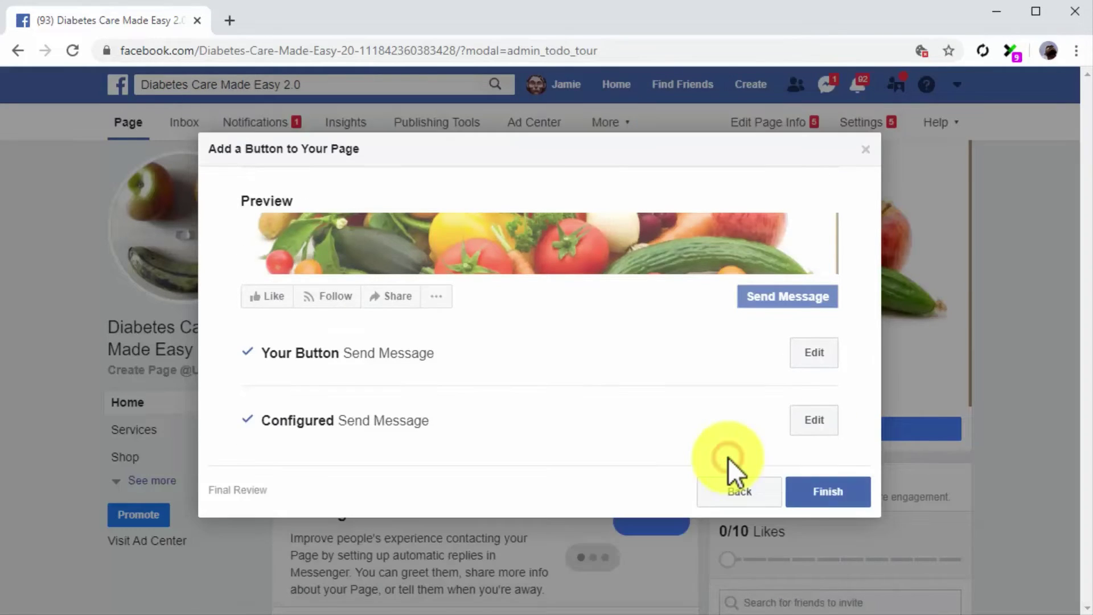
pyautogui.click(831, 493)
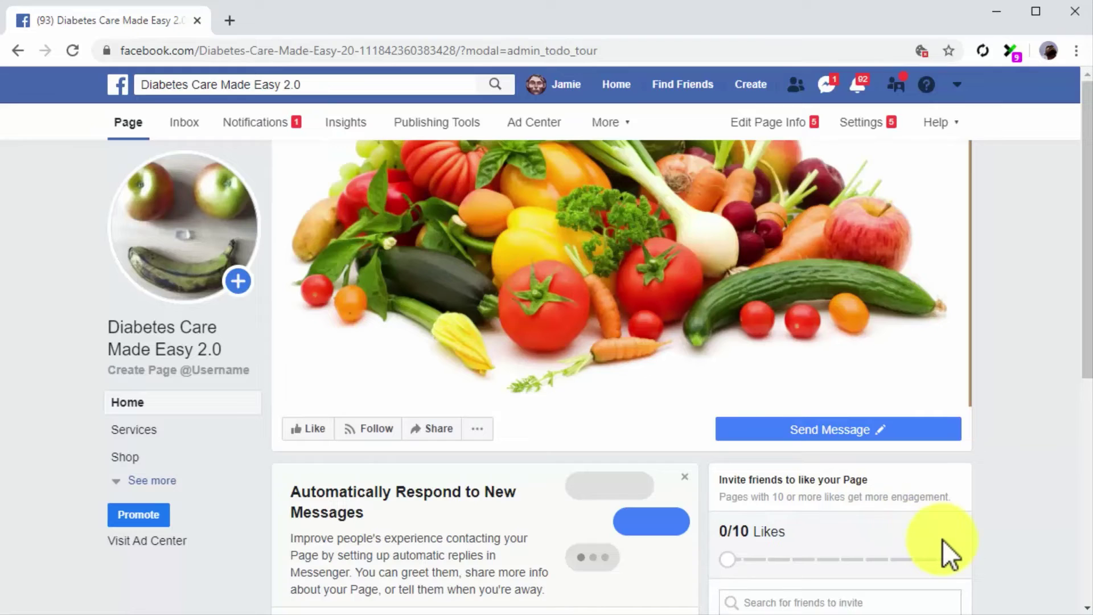
# Invite the first suggested friend to like the Page.
pyautogui.scroll(-3, 942, 539)
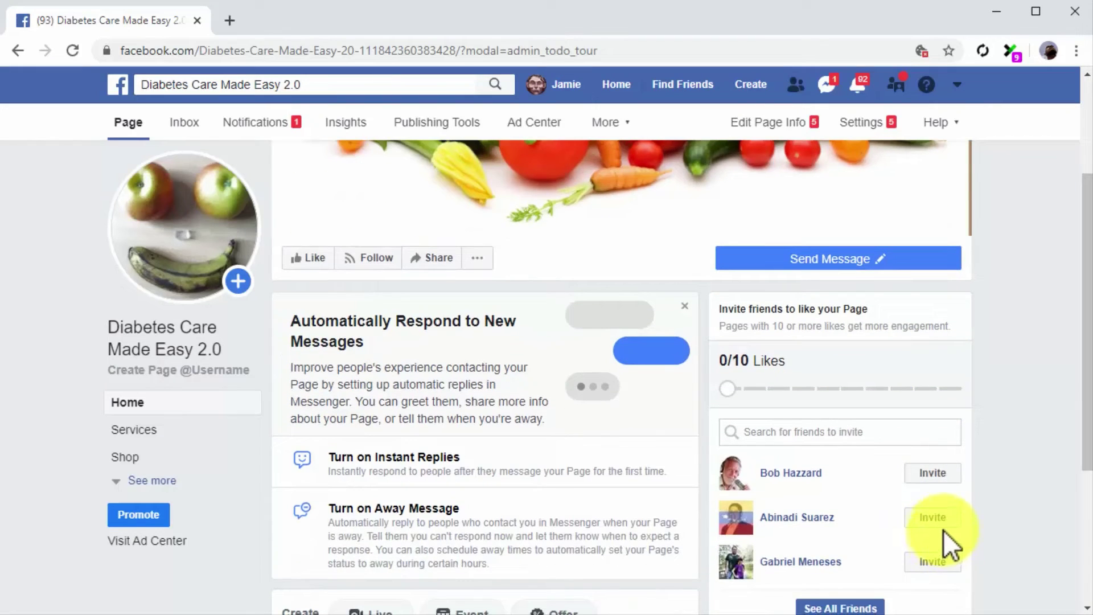
pyautogui.click(941, 481)
# Save the Page description "Your daily dose of healthy eating, diabetes care, and wellness tips at your fingertips.".
pyautogui.click(775, 127)
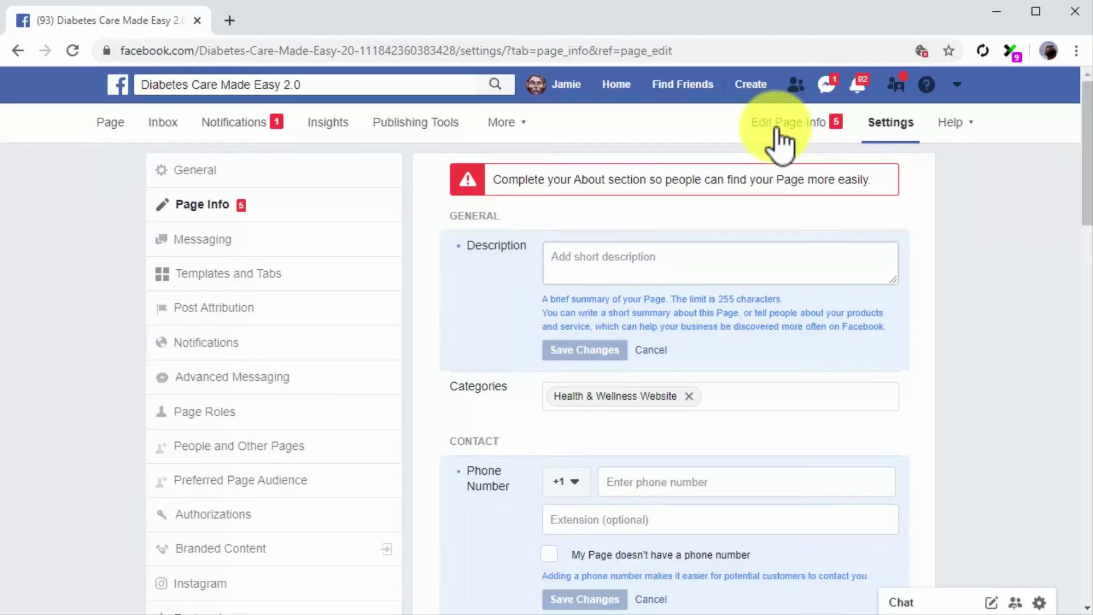
pyautogui.click(808, 257)
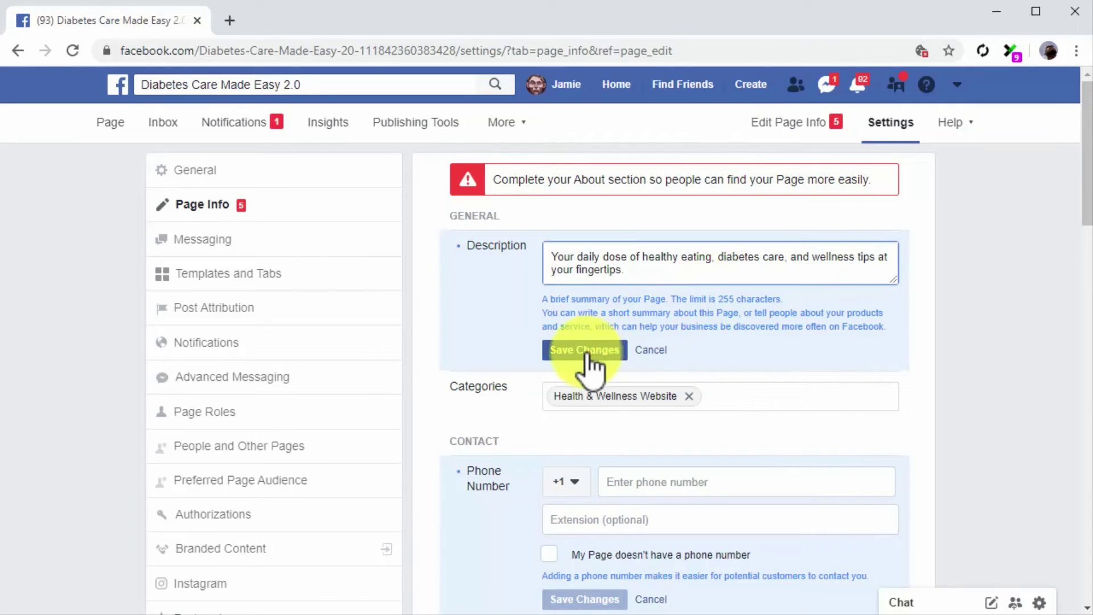
pyautogui.click(585, 350)
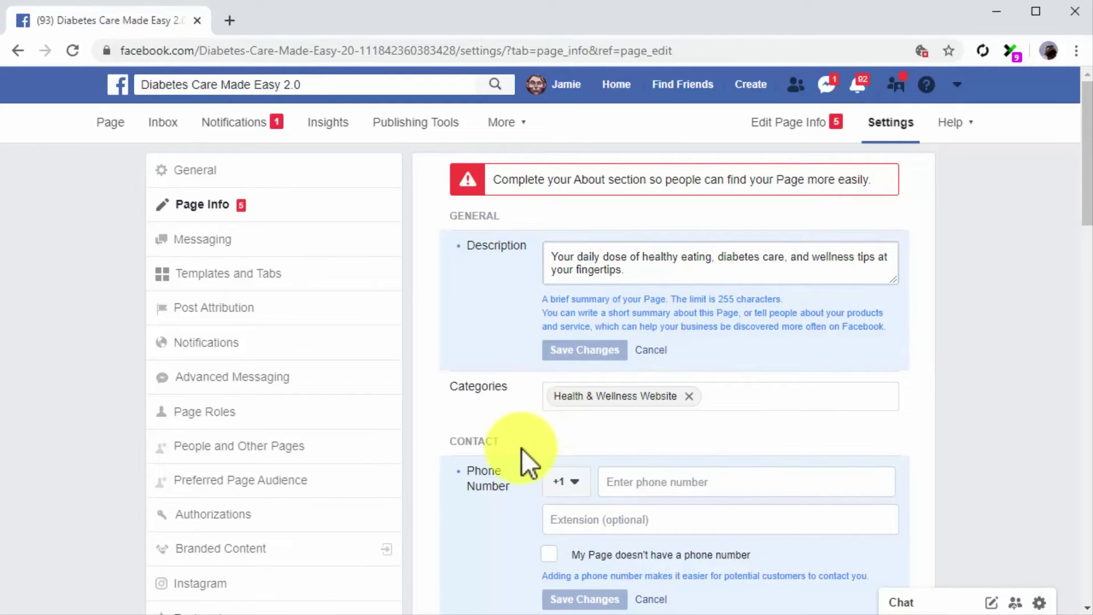
pyautogui.scroll(-3, 513, 463)
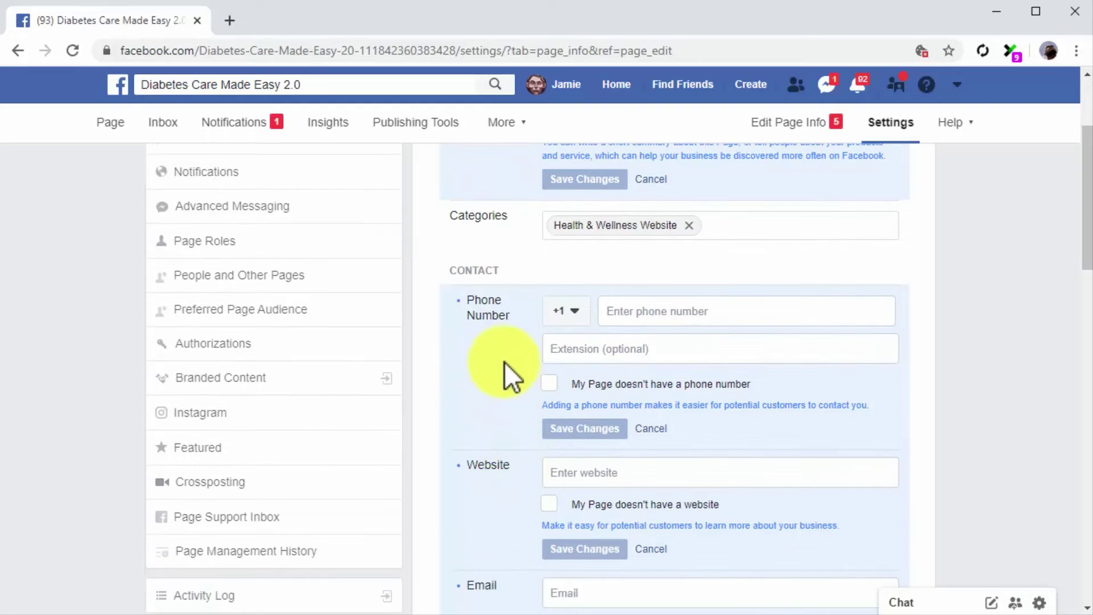
pyautogui.click(682, 313)
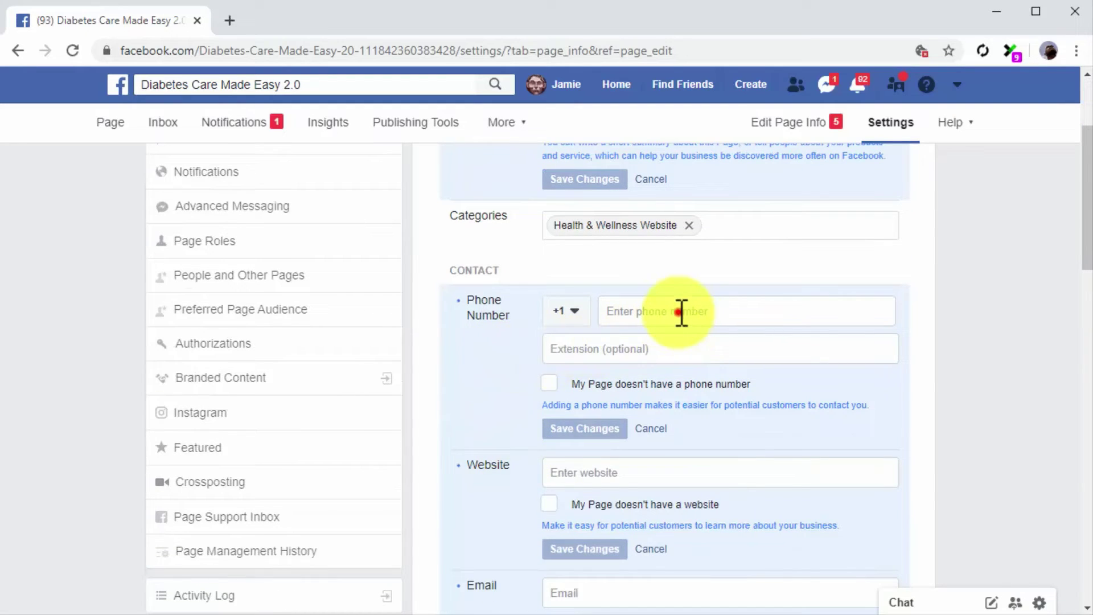
pyautogui.hotkey('ctrl', 'v')
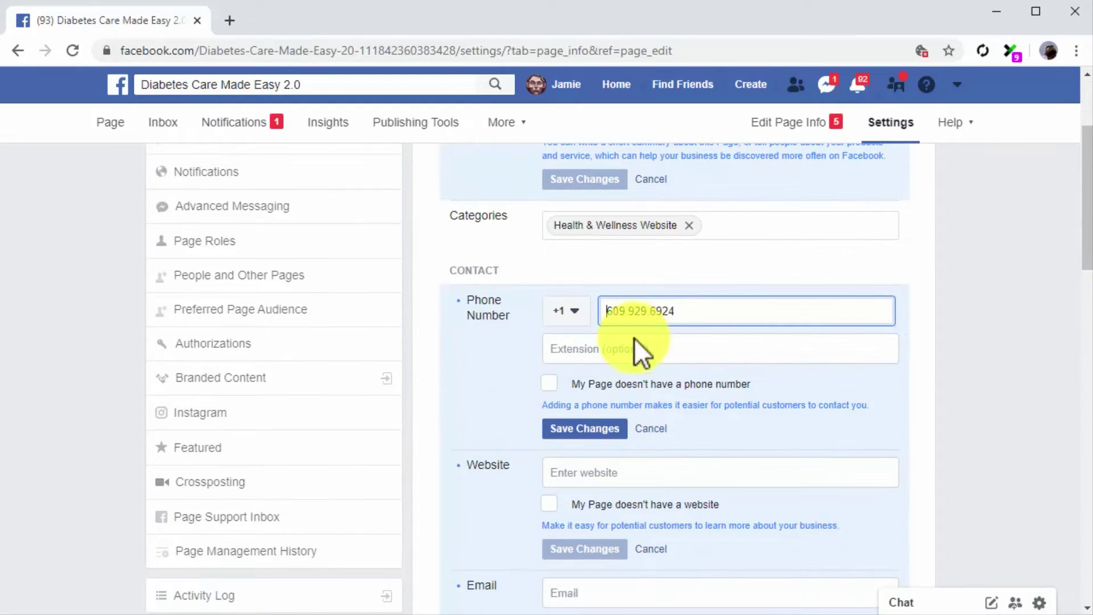
pyautogui.click(570, 473)
pyautogui.write('http://diabetescaremadeeasy.com')
pyautogui.scroll(-3, 533, 489)
pyautogui.click(587, 422)
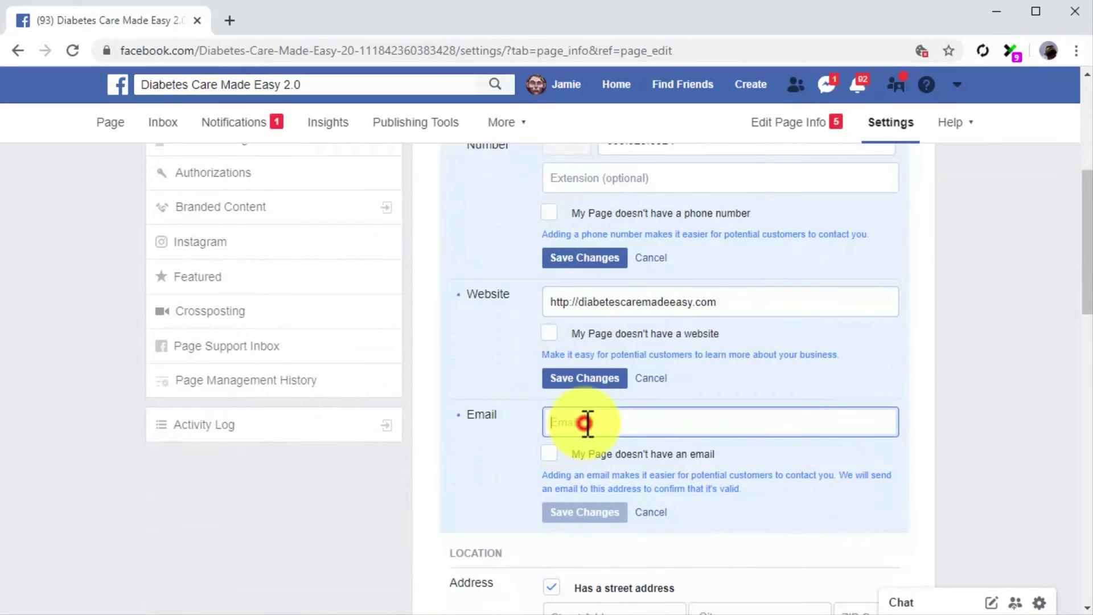
pyautogui.hotkey('ctrl', 'v')
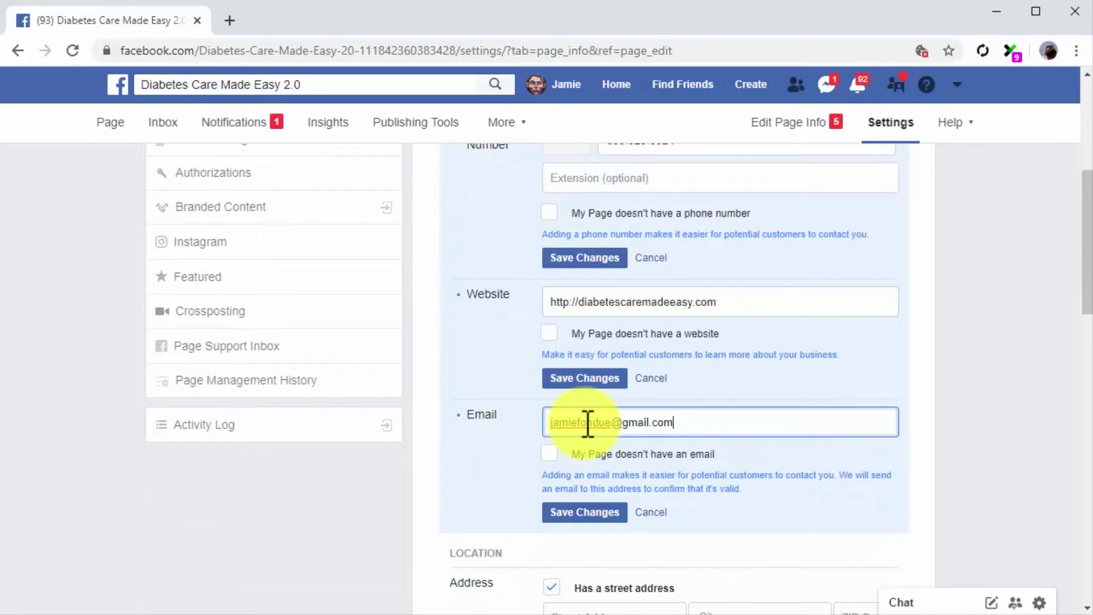
pyautogui.click(580, 257)
pyautogui.click(609, 378)
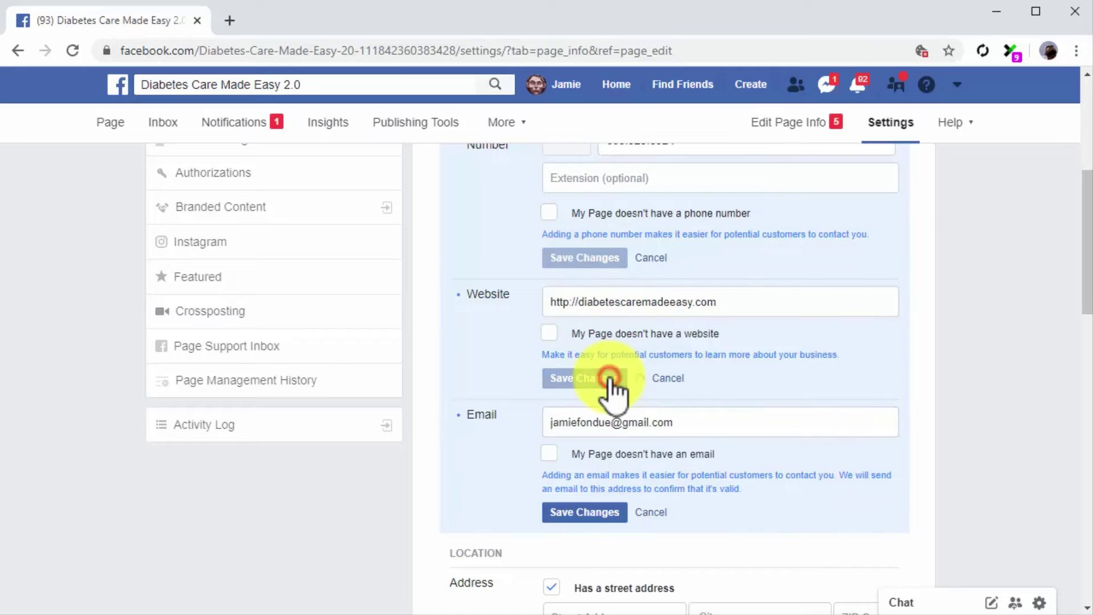
pyautogui.click(569, 513)
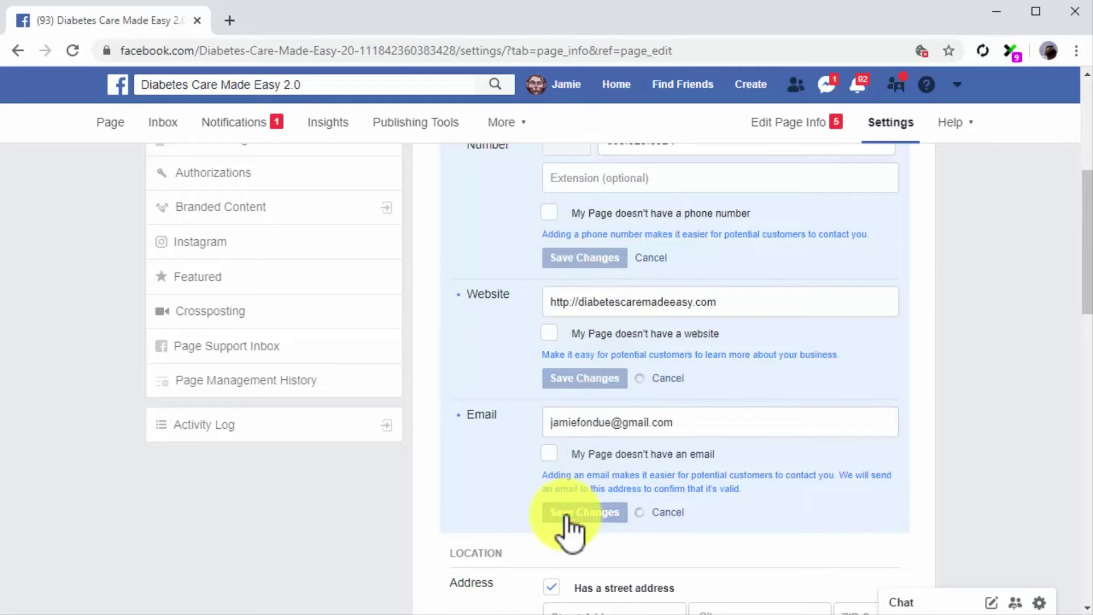
# Enter the business's street address, city and ZIP code, turn off customer visits at the street address, and save the location.
pyautogui.scroll(-3, 508, 512)
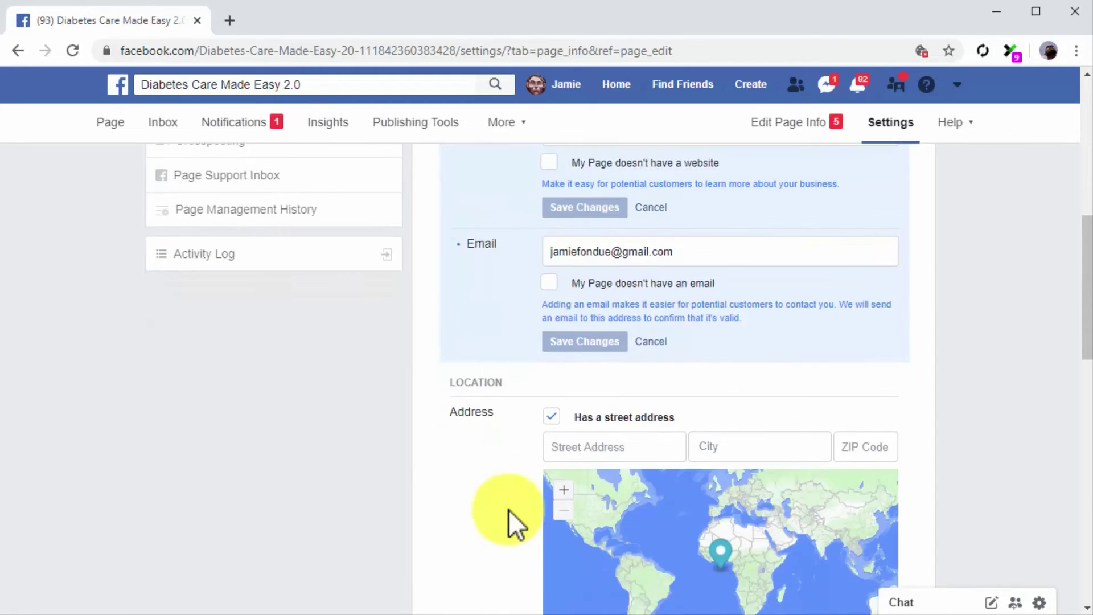
pyautogui.scroll(-3, 508, 510)
pyautogui.click(777, 276)
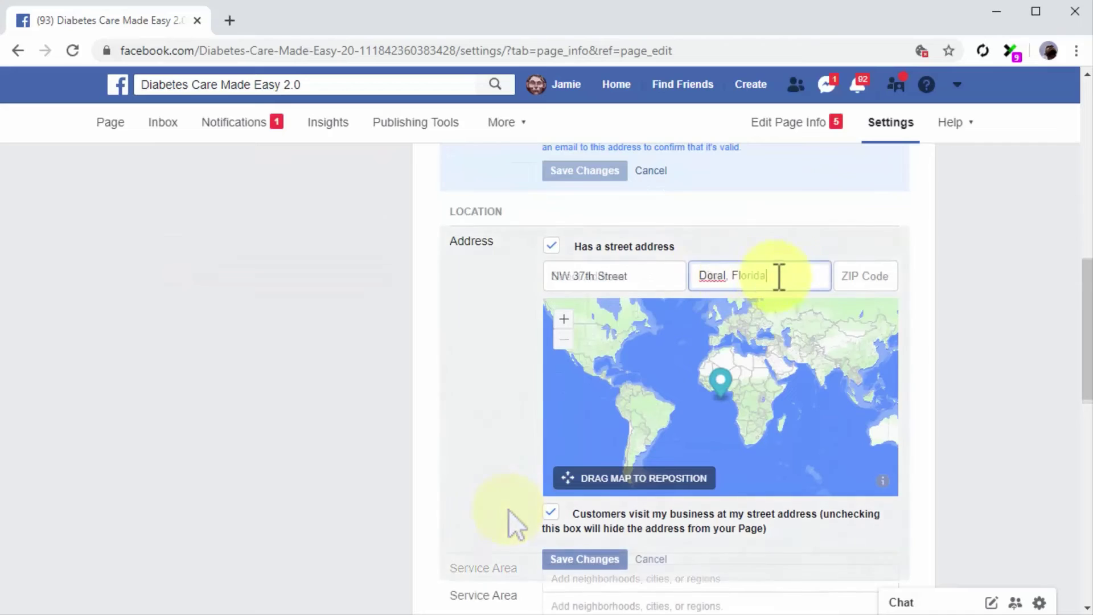
pyautogui.click(846, 269)
pyautogui.write('33195')
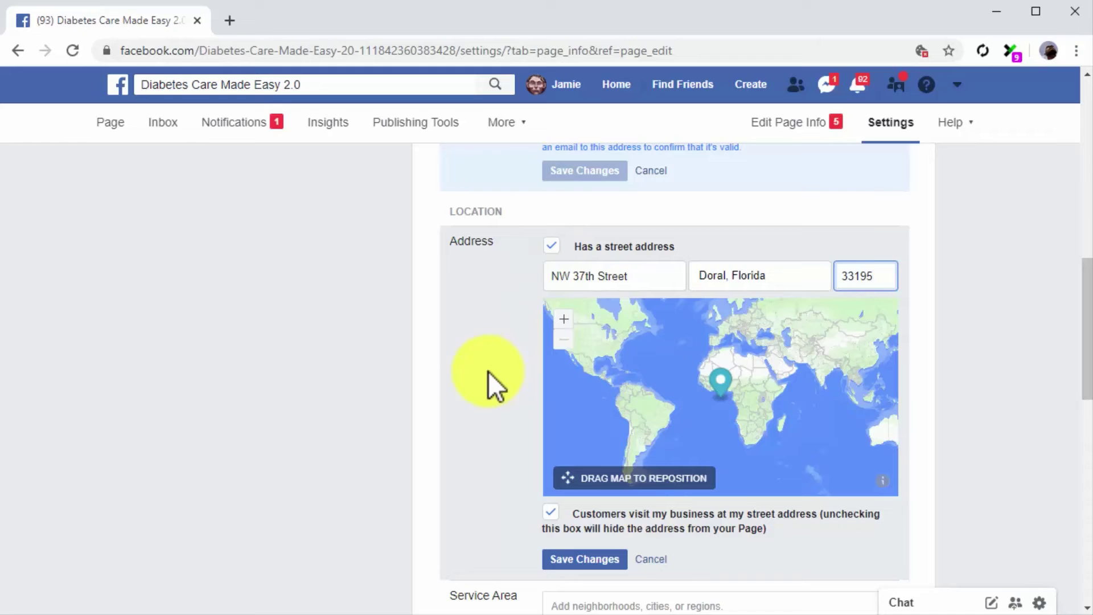
pyautogui.click(555, 516)
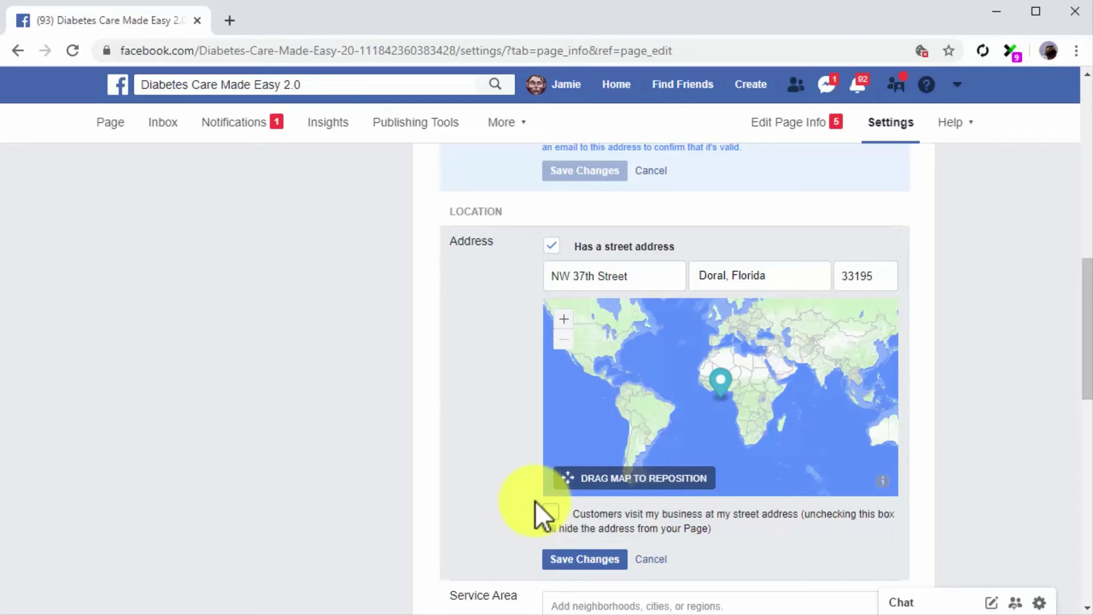
pyautogui.click(561, 557)
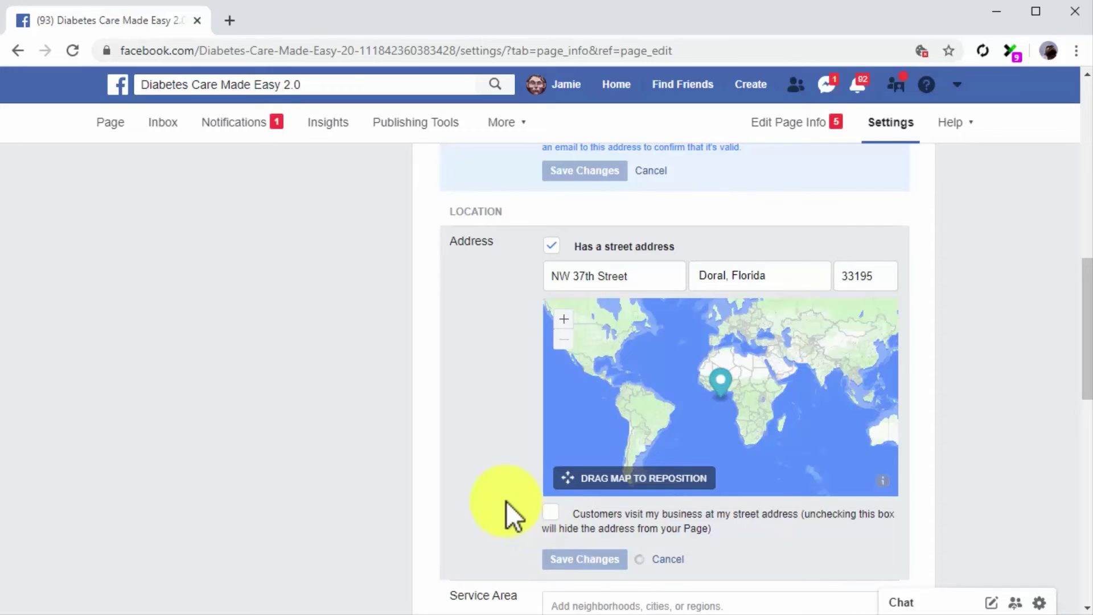
# Set the Page's business hours to Always open and save the change.
pyautogui.scroll(-3, 507, 502)
pyautogui.scroll(-3, 507, 501)
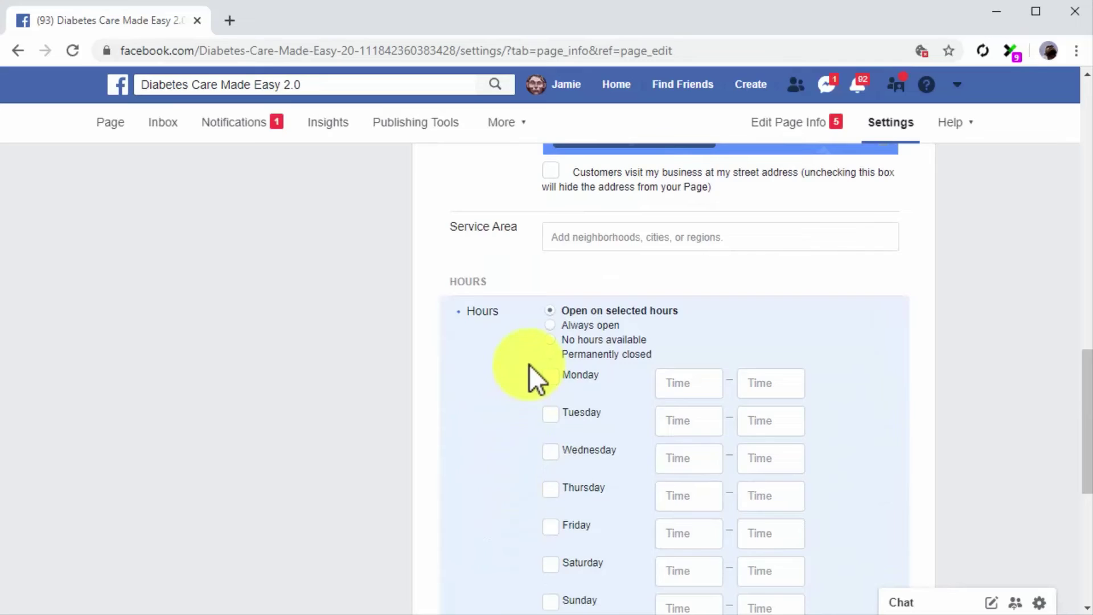
pyautogui.scroll(-2, 529, 364)
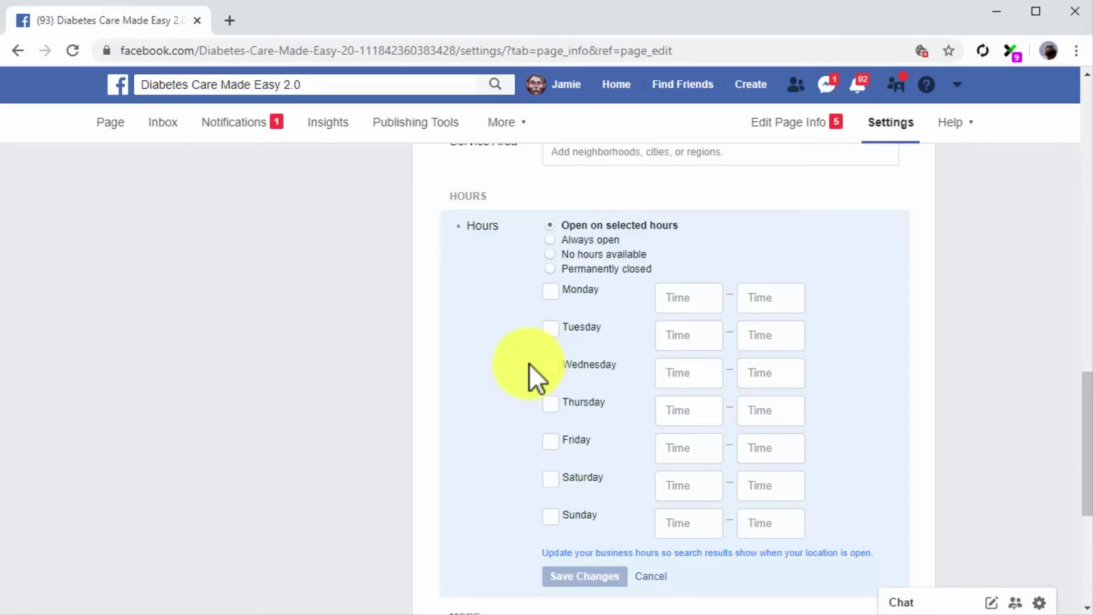
pyautogui.click(551, 240)
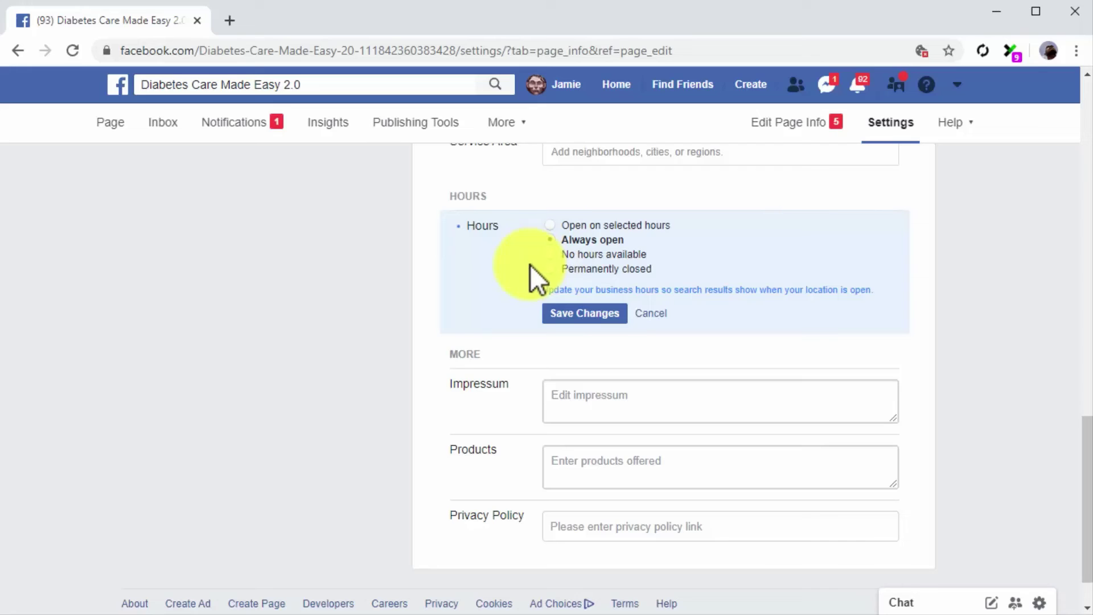
pyautogui.click(549, 309)
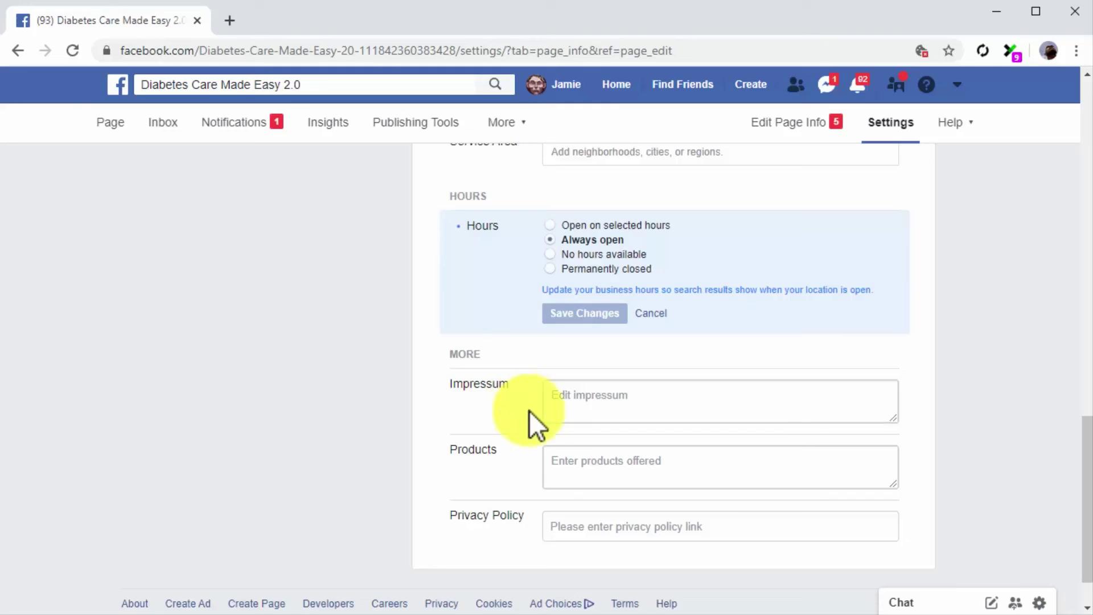
# Enter "Health Info, Product Reviews" as the products offered by the Page and save the entry.
pyautogui.click(562, 454)
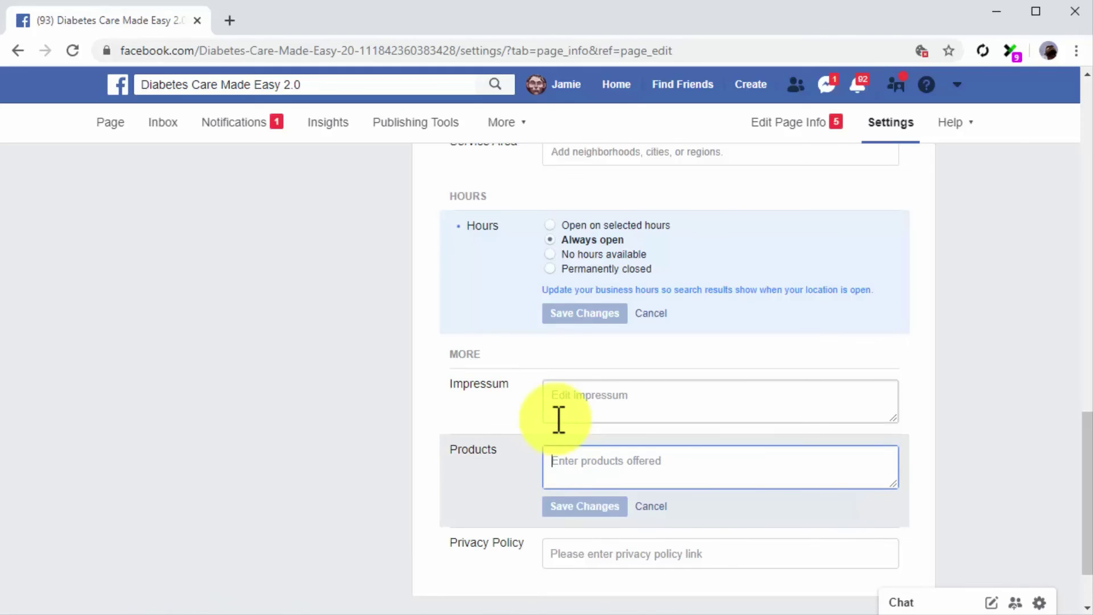
pyautogui.write('Health Info, Product Reviews')
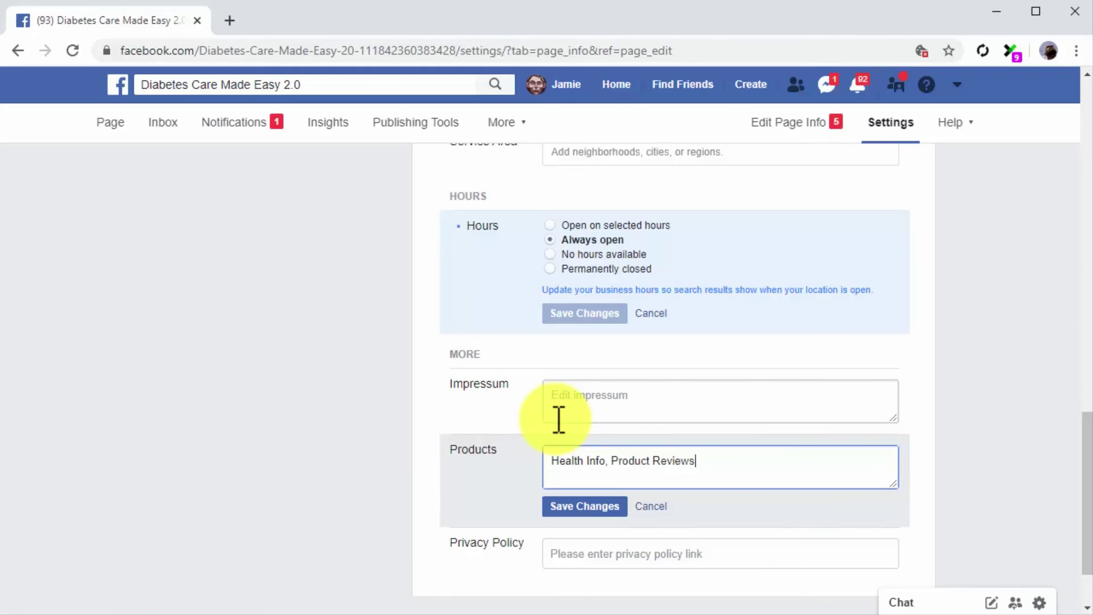
pyautogui.click(580, 506)
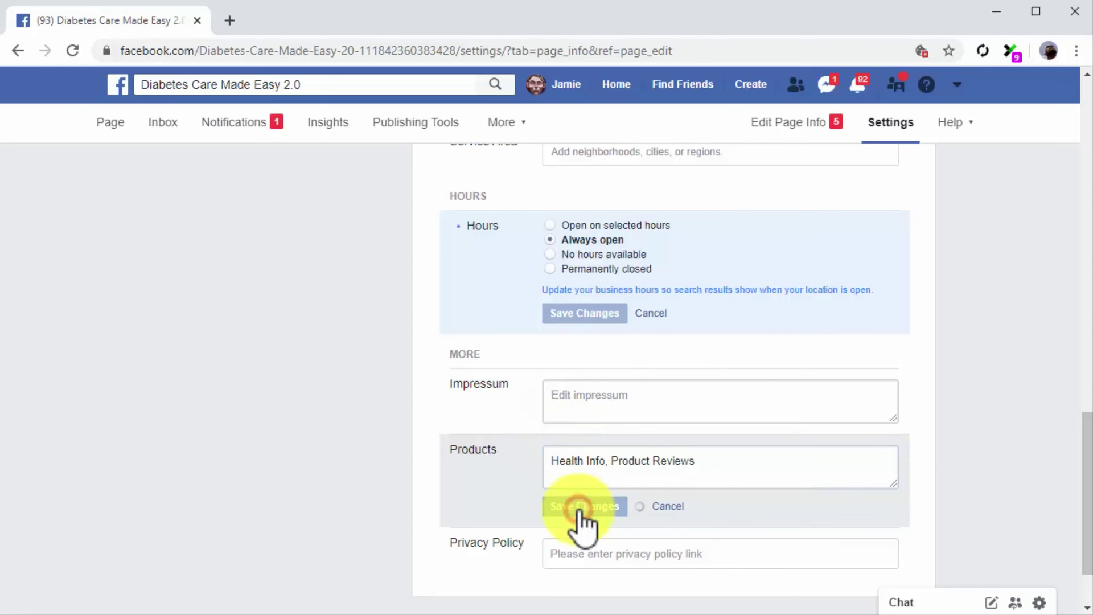
pyautogui.click(587, 519)
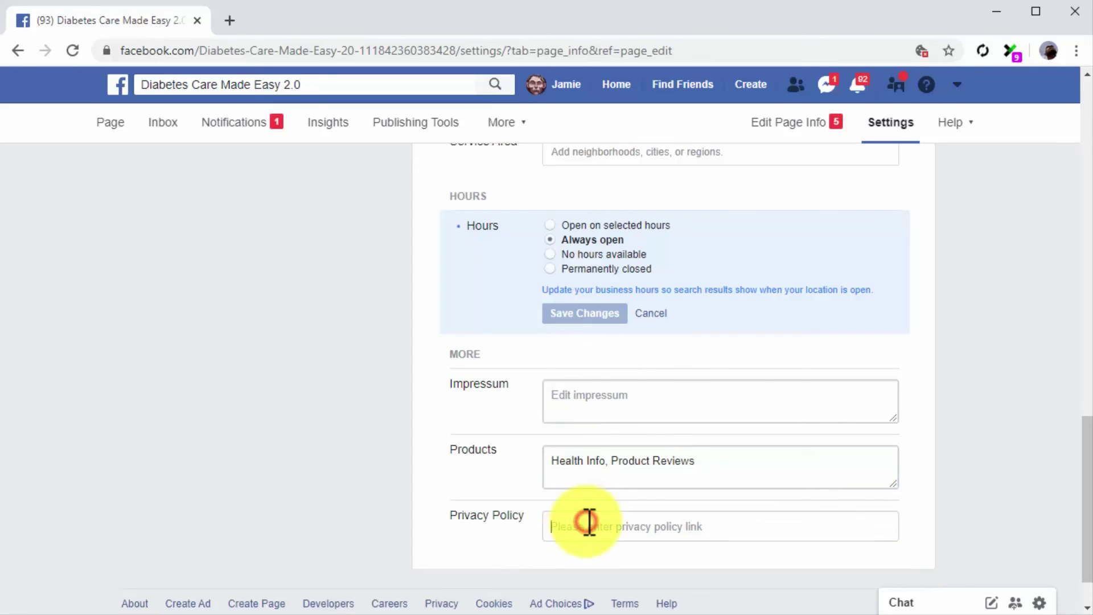
pyautogui.write('htt')
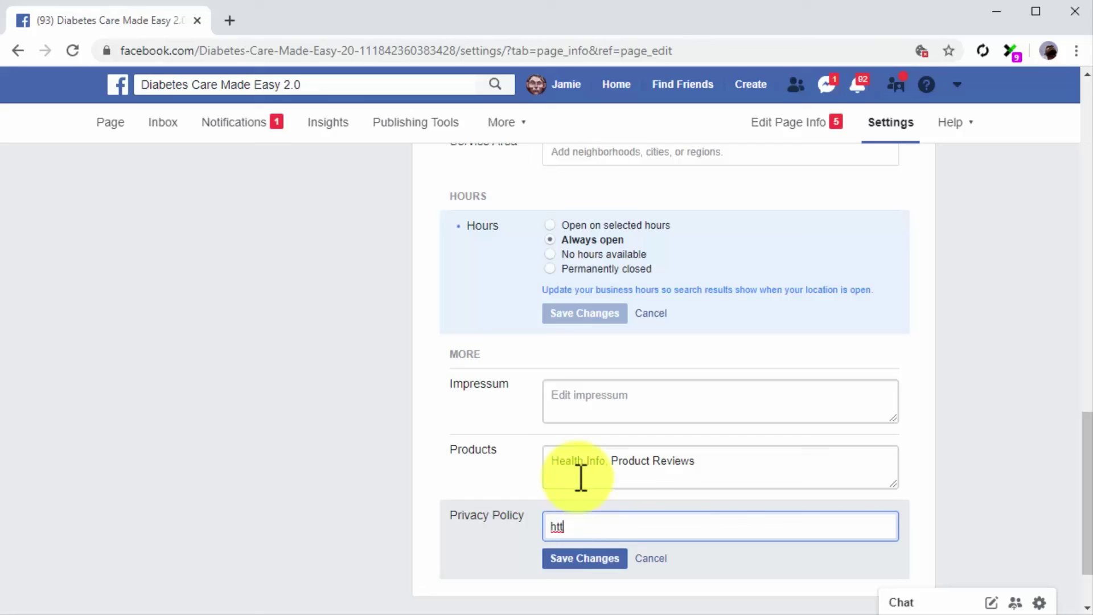
pyautogui.write('p://')
pyautogui.write('diabetescaremadeeasy.com/privacy-policy')
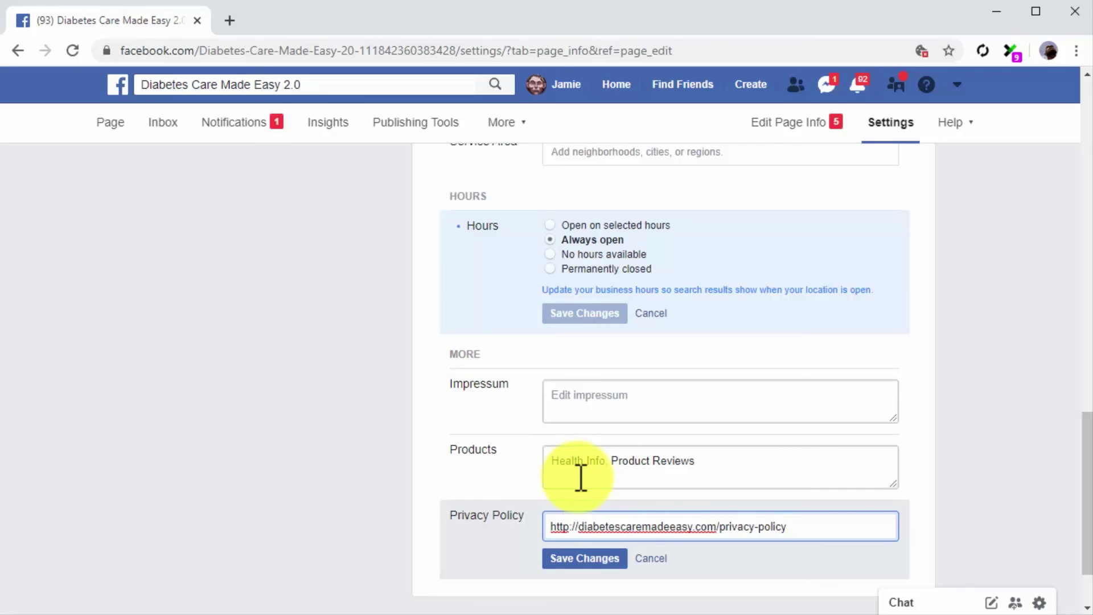
pyautogui.click(595, 559)
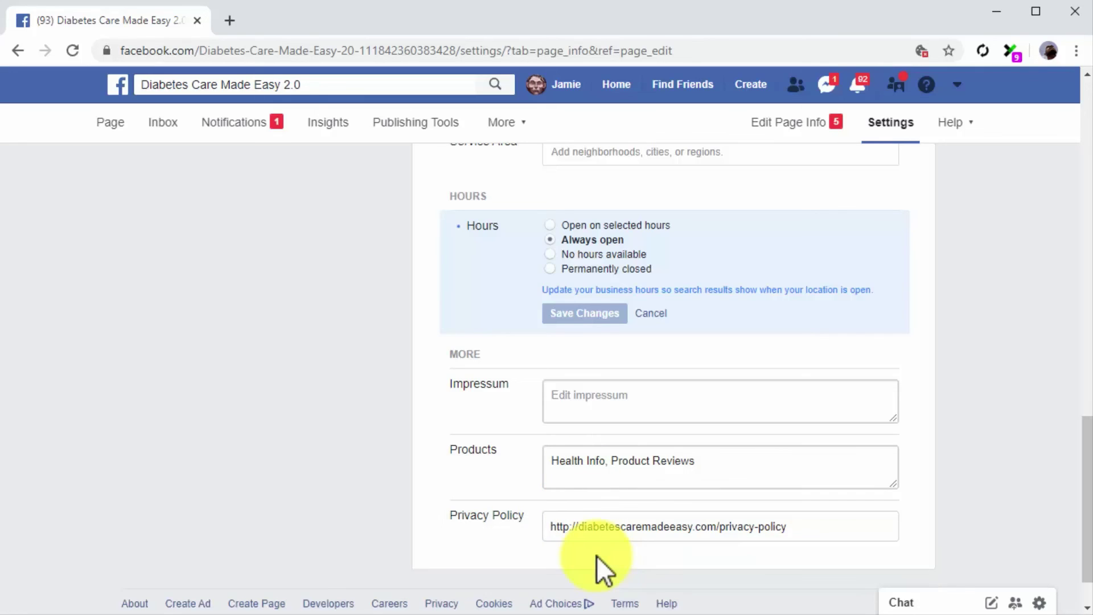